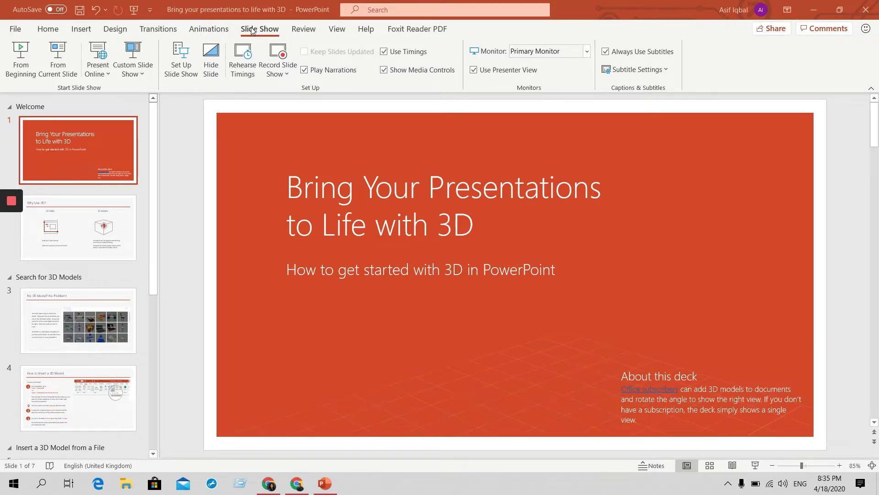
- Start a slide show recording from the beginning, opening at slide 1 of 7
{"action": "left_click", "coordinate": [285, 76]}
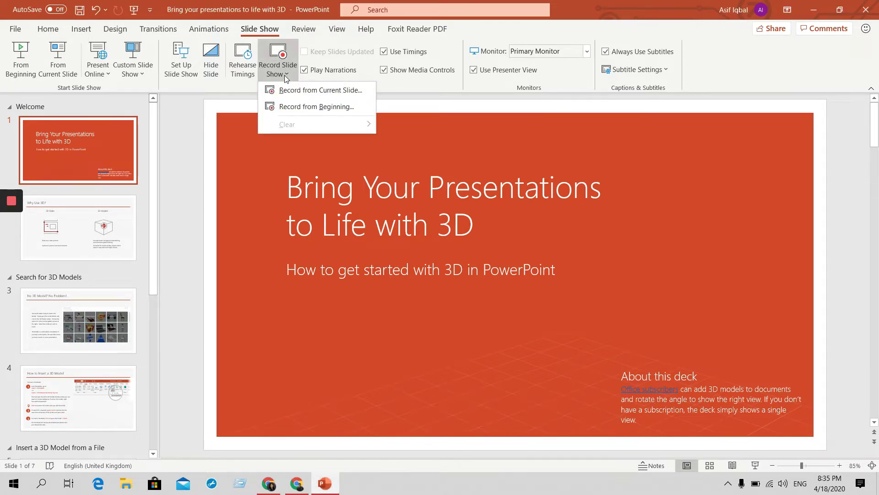
{"action": "left_click", "coordinate": [322, 108]}
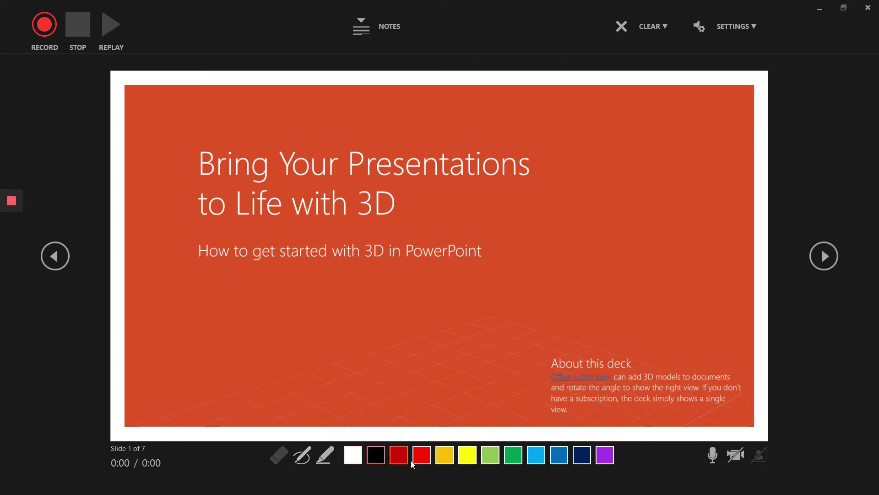
- Try the highlighter, then settle on the pen with yellow ink for annotations
{"action": "left_click", "coordinate": [307, 457]}
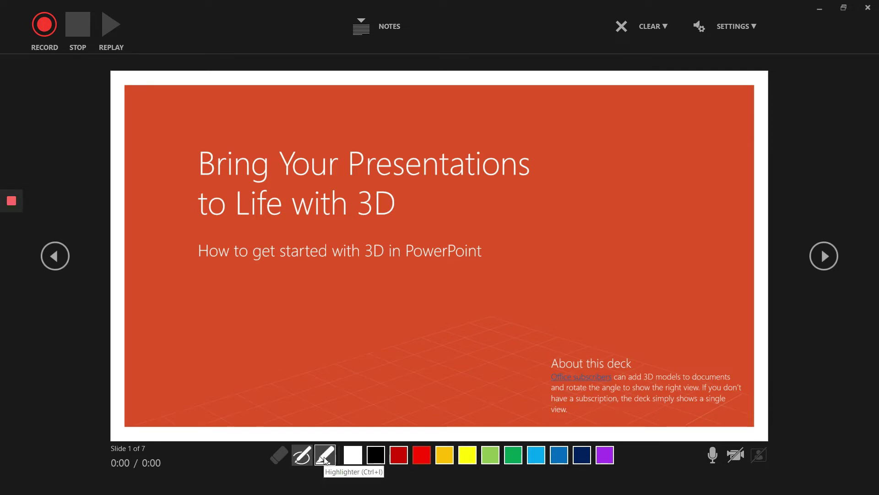
{"action": "left_click", "coordinate": [327, 460]}
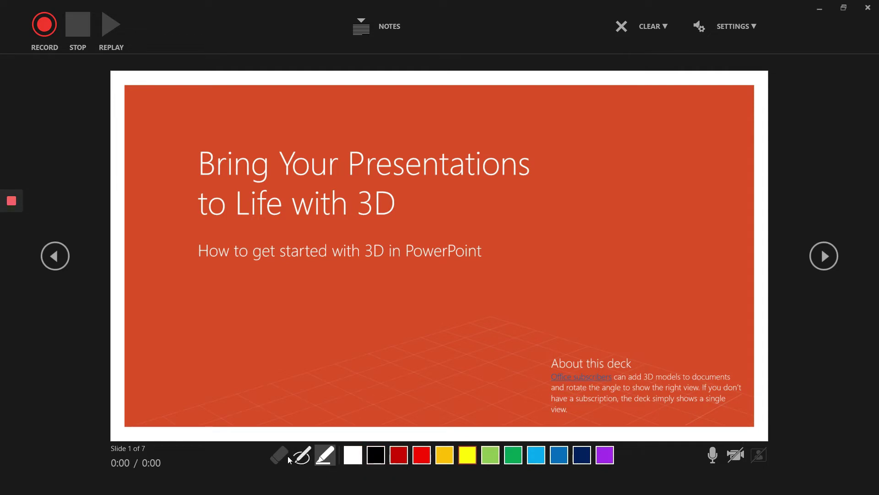
{"action": "left_click", "coordinate": [310, 457]}
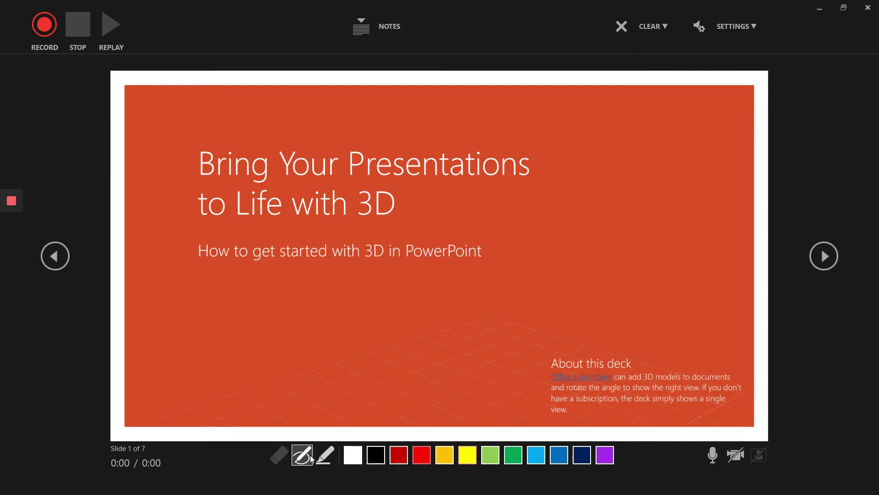
{"action": "left_click", "coordinate": [467, 455]}
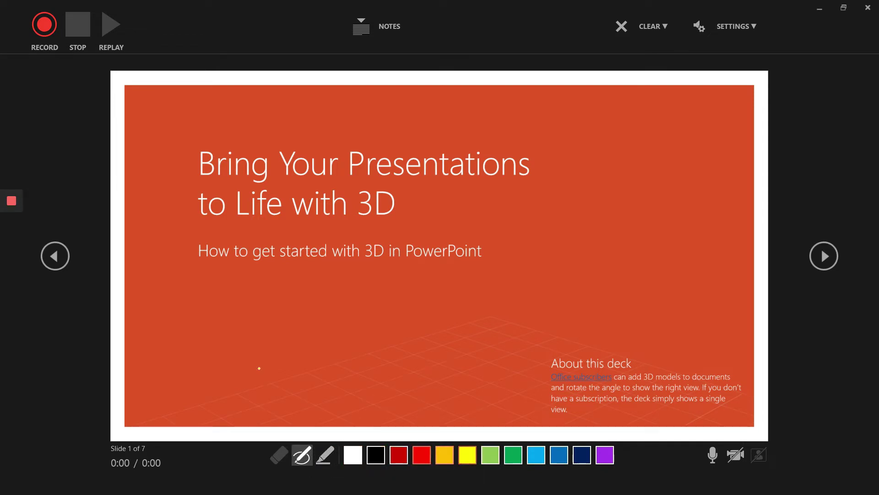
- Start recording, go to the 'Why Use 3D?' slide and circle the 2D illustration and 3D Models heading
{"action": "left_click", "coordinate": [44, 32]}
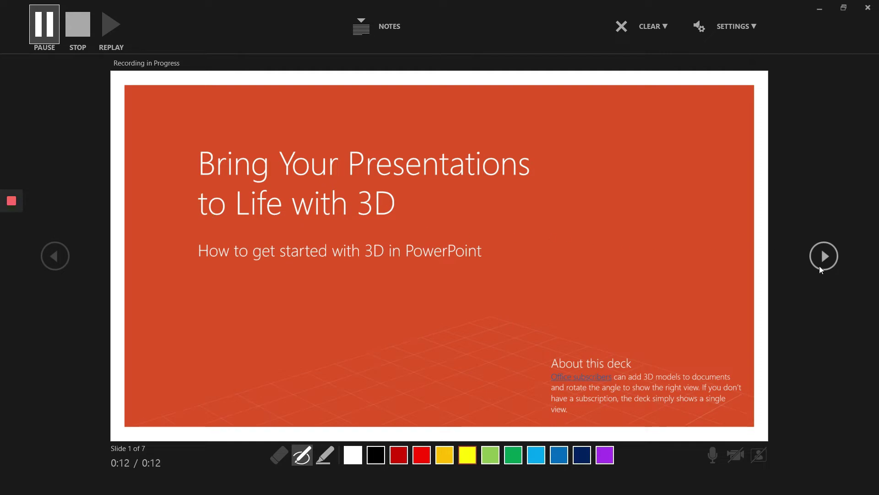
{"action": "left_click", "coordinate": [830, 259]}
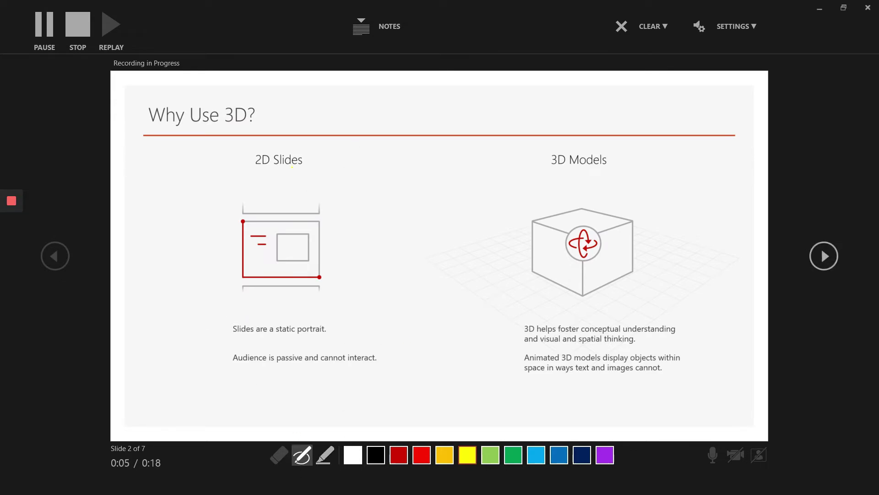
{"action": "mouse_move", "coordinate": [252, 180]}
{"action": "left_mouse_down"}
{"action": "mouse_move", "coordinate": [230, 200]}
{"action": "mouse_move", "coordinate": [245, 267]}
{"action": "mouse_move", "coordinate": [340, 199]}
{"action": "mouse_move", "coordinate": [230, 178]}
{"action": "left_mouse_up"}
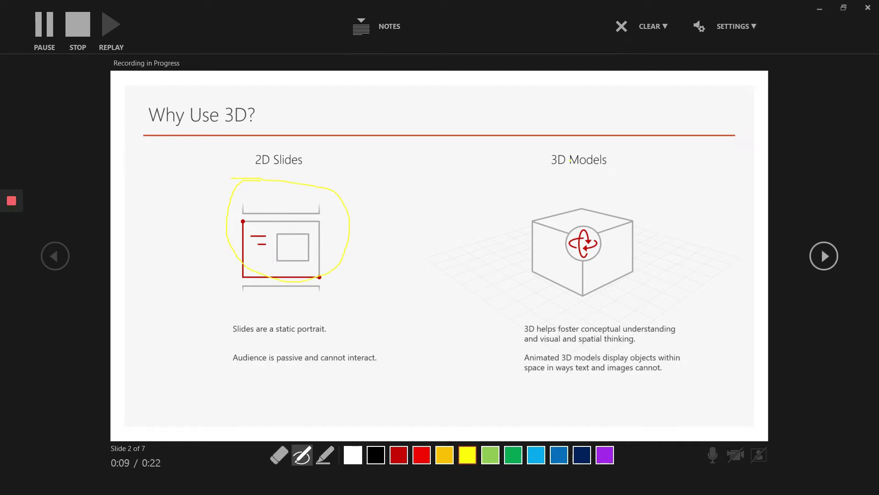
{"action": "mouse_move", "coordinate": [556, 150]}
{"action": "left_mouse_down"}
{"action": "mouse_move", "coordinate": [575, 179]}
{"action": "mouse_move", "coordinate": [595, 155]}
{"action": "left_mouse_up"}
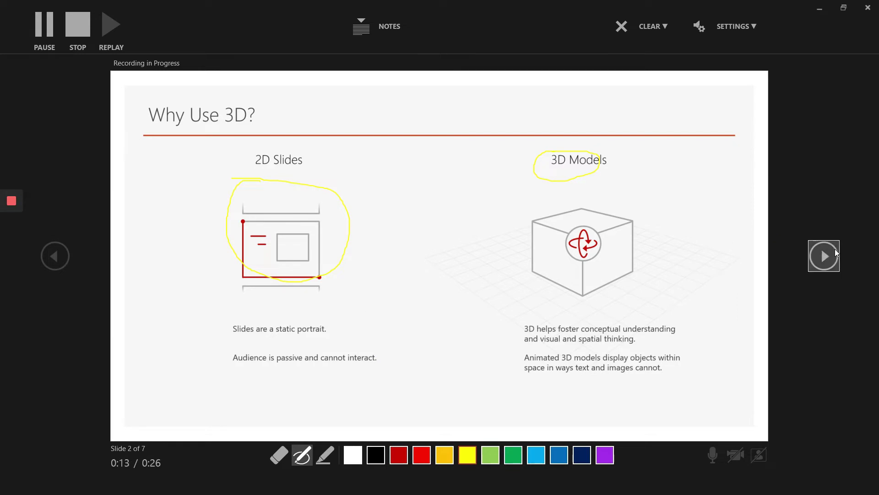
- On the 'No 3D Model? No Problem!' slide, highlight the opening words of the first two text lines
{"action": "left_click", "coordinate": [833, 256]}
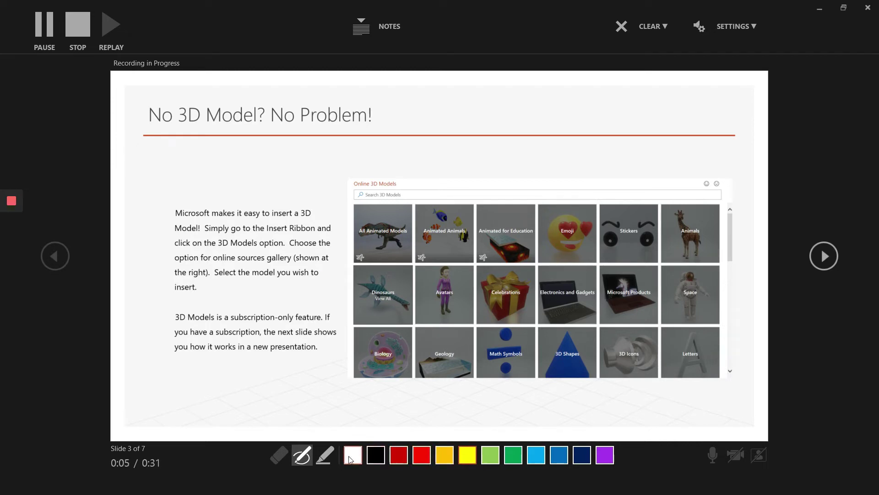
{"action": "left_click", "coordinate": [326, 453]}
{"action": "left_click_drag", "start_coordinate": [172, 212], "coordinate": [303, 211]}
{"action": "left_click_drag", "start_coordinate": [180, 231], "coordinate": [264, 231]}
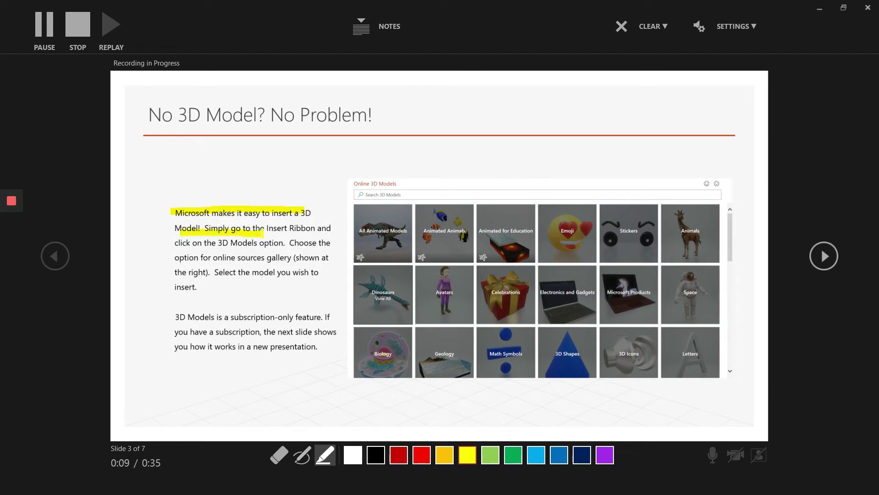
- Advance through the remaining slides through Pan and Zoom to the end of the show
{"action": "left_click", "coordinate": [820, 257]}
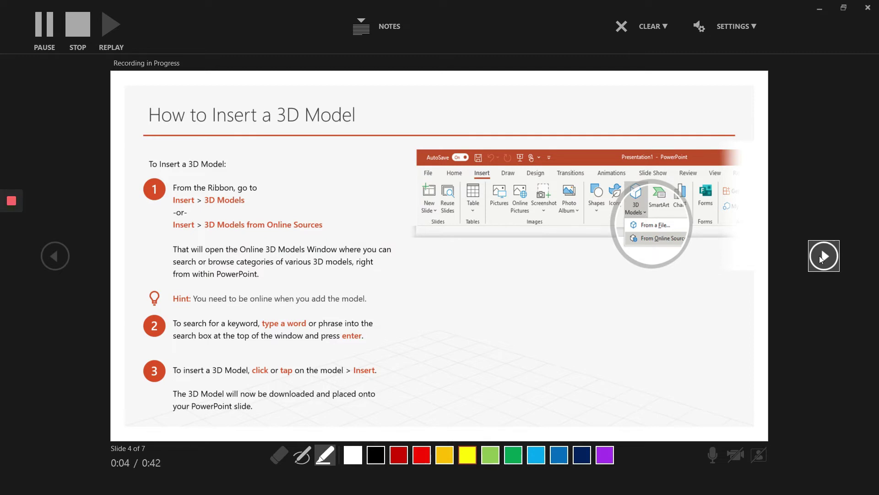
{"action": "left_click", "coordinate": [823, 255]}
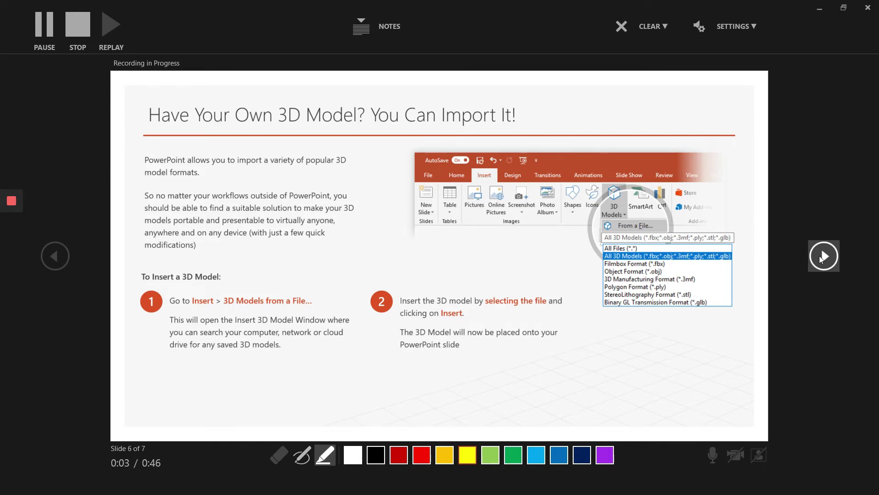
{"action": "left_click", "coordinate": [819, 255]}
{"action": "left_click", "coordinate": [822, 254]}
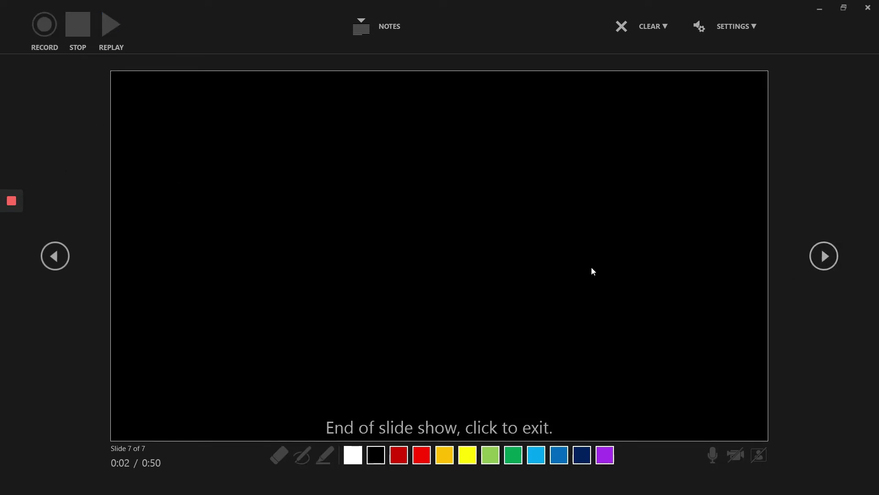
- Exit the finished show back to normal editing view and open slide 1
{"action": "left_click", "coordinate": [592, 271]}
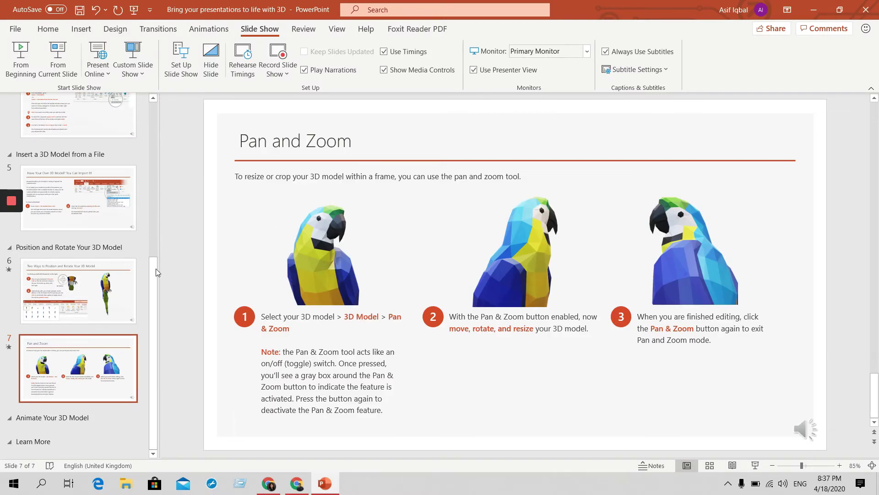
{"action": "left_click_drag", "start_coordinate": [154, 271], "coordinate": [140, 116]}
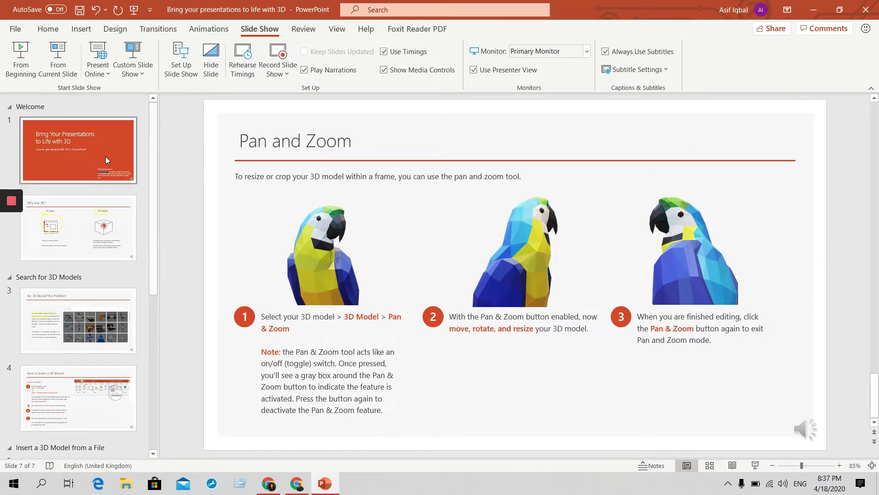
{"action": "left_click", "coordinate": [91, 156]}
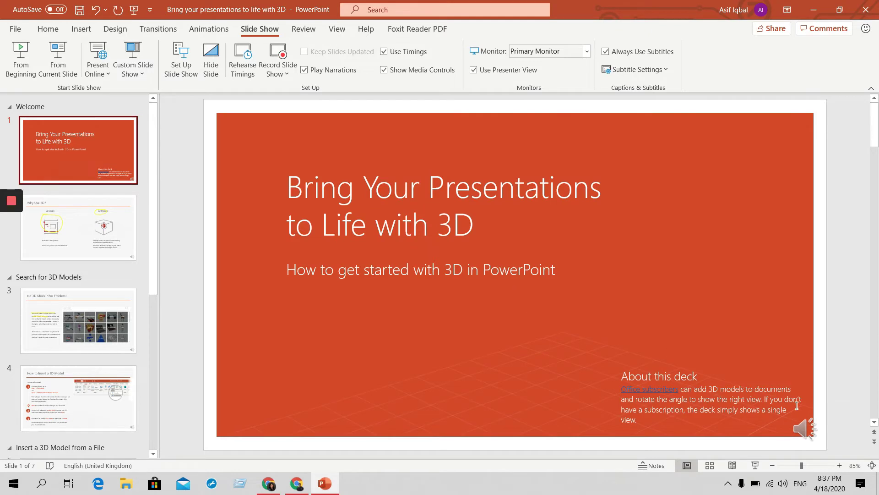
- Delete the old narration audio clip from slide 5, 'Have Your Own 3D Model?'
{"action": "mouse_move", "coordinate": [811, 430]}
{"action": "scroll", "coordinate": [96, 321], "scroll_direction": "down", "scroll_amount": 3}
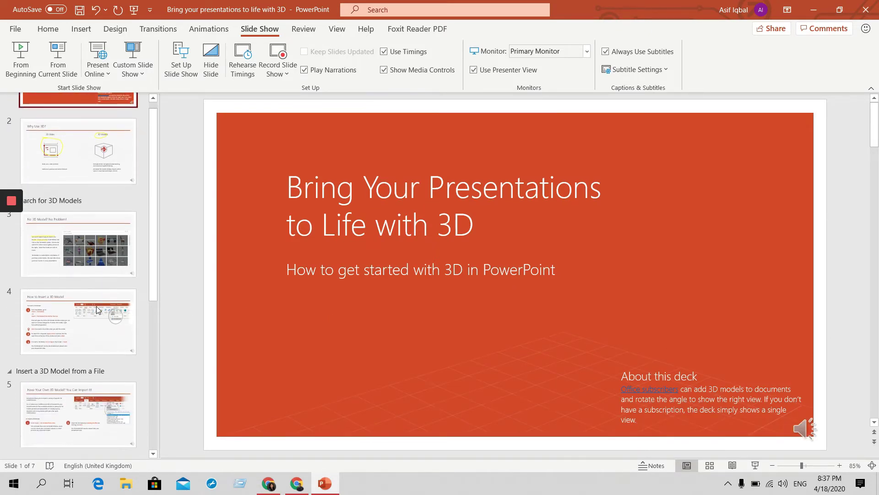
{"action": "left_click", "coordinate": [93, 381]}
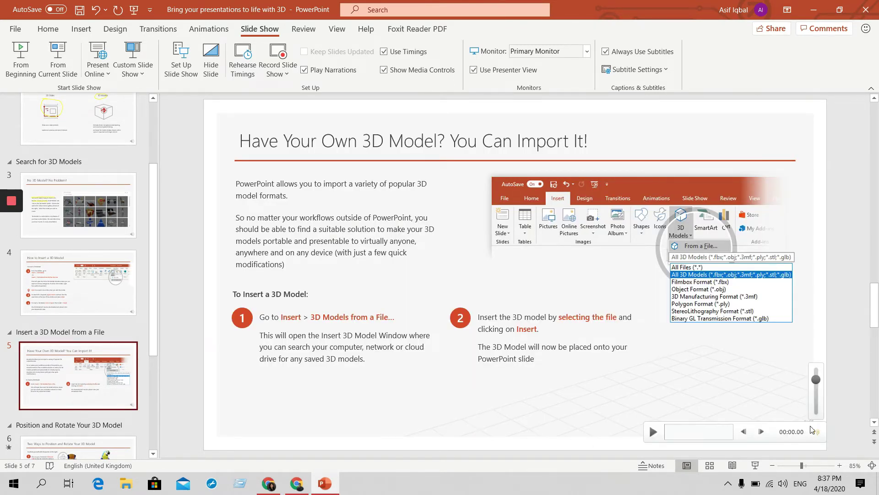
{"action": "left_click", "coordinate": [811, 430]}
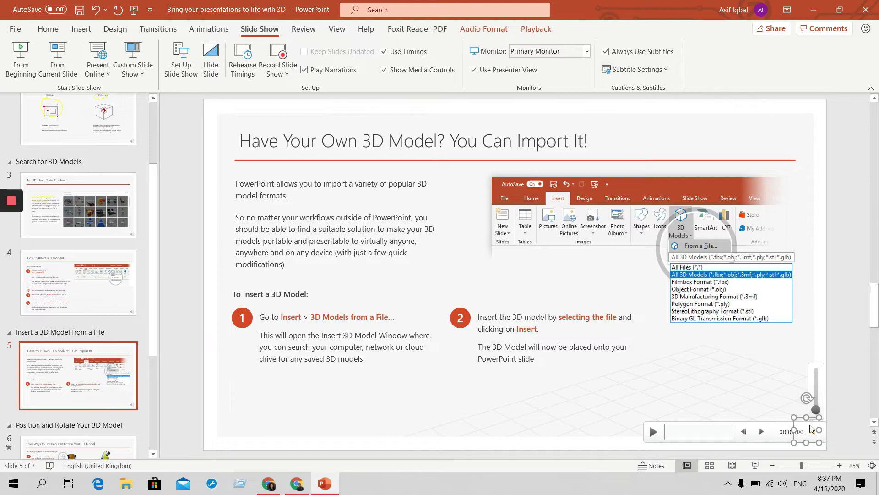
{"action": "key", "text": "Delete"}
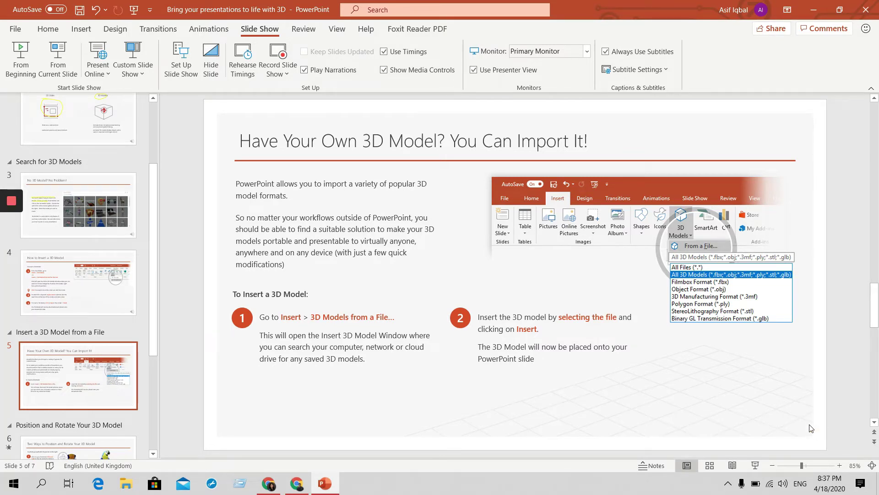
{"action": "left_click", "coordinate": [88, 363]}
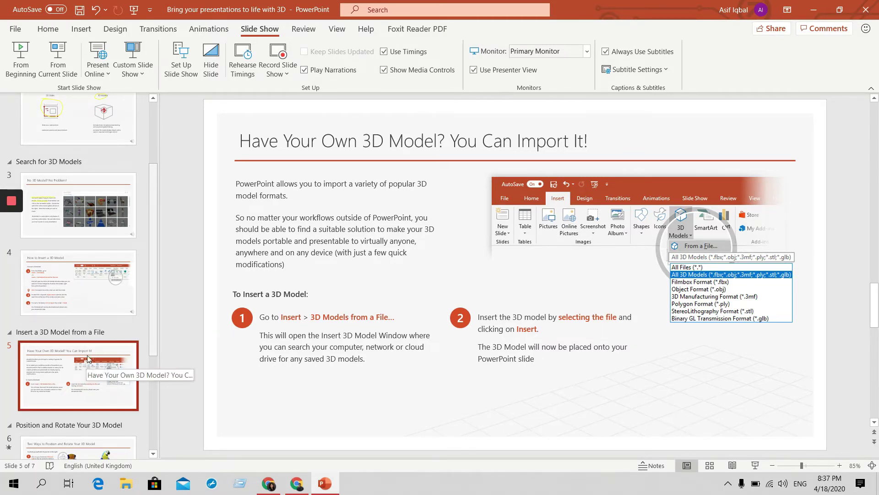
- Record a short new narration for slide 5 from the current slide, then close the recording window
{"action": "left_click", "coordinate": [274, 73]}
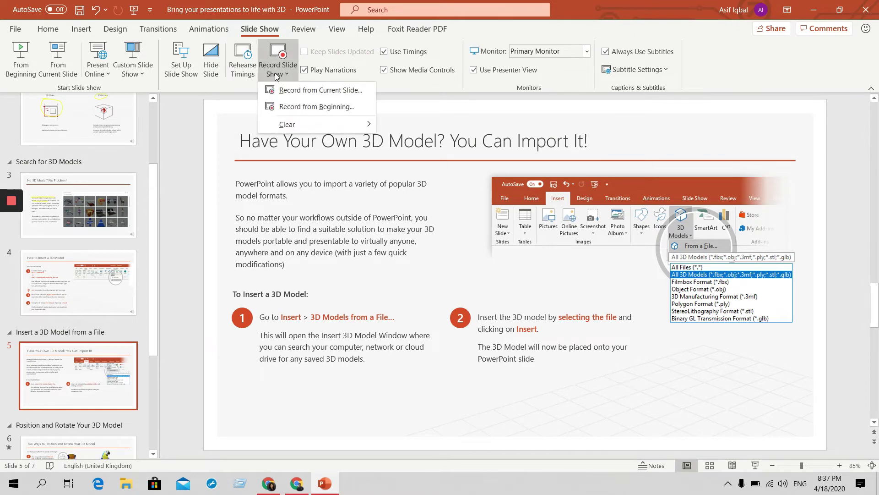
{"action": "left_click", "coordinate": [306, 94]}
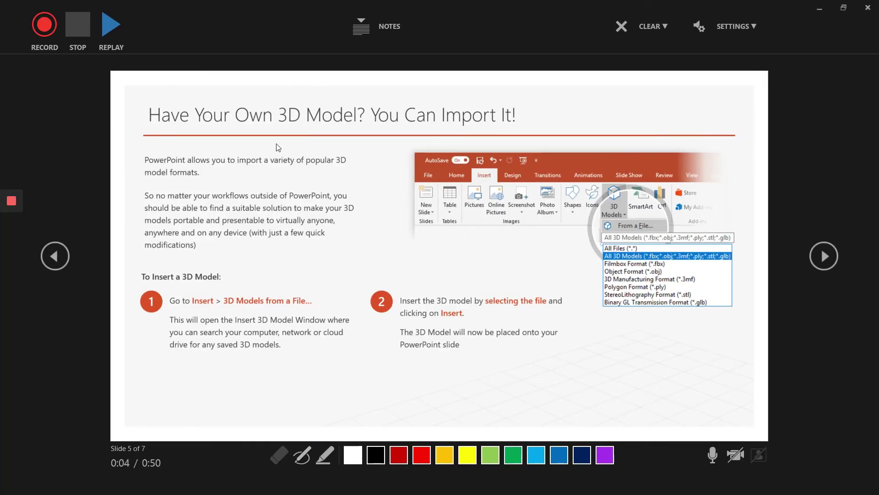
{"action": "left_click", "coordinate": [49, 29]}
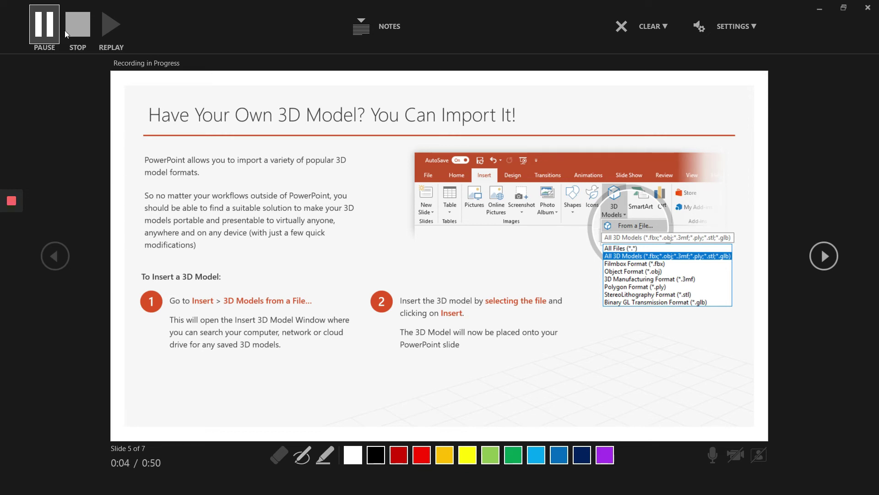
{"action": "left_click", "coordinate": [69, 29]}
{"action": "left_click", "coordinate": [867, 8]}
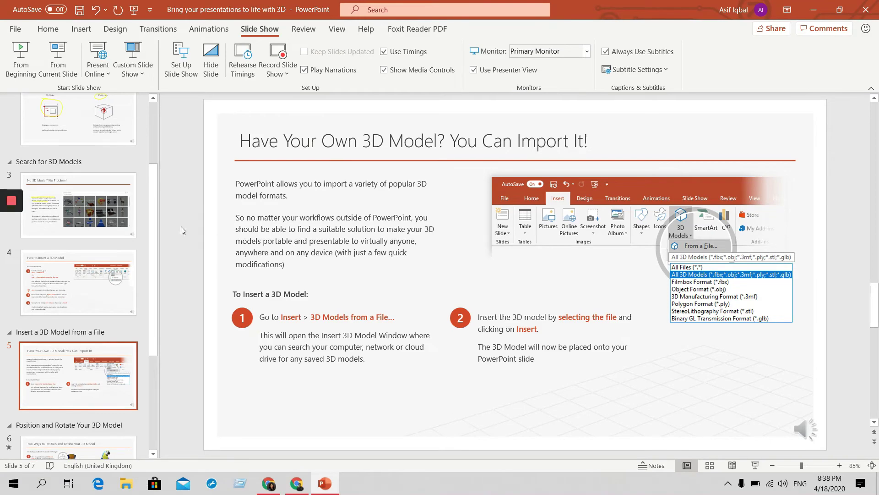
- Page back to slide 4, 'How to Insert a 3D Model'
{"action": "key", "text": "Page_Down"}
{"action": "key", "text": "Page_Down"}
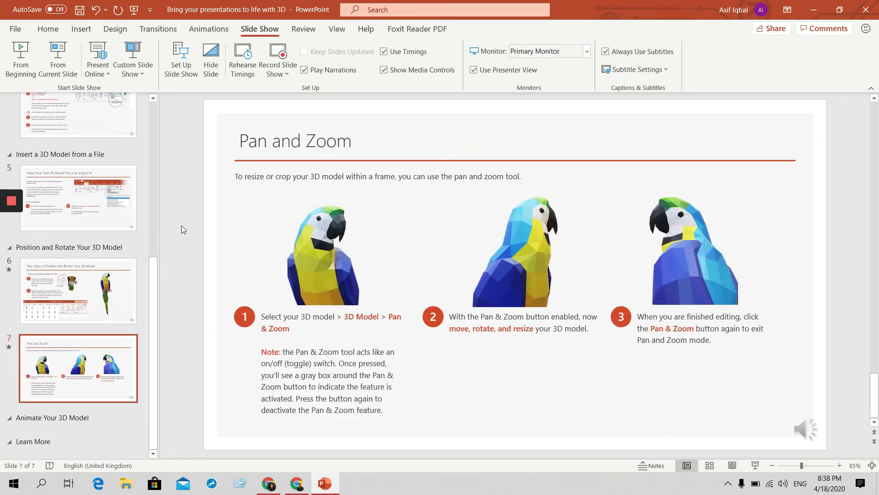
{"action": "key", "text": "Page_Up"}
{"action": "key", "text": "Page_Up"}
{"action": "key", "text": "Page_Up"}
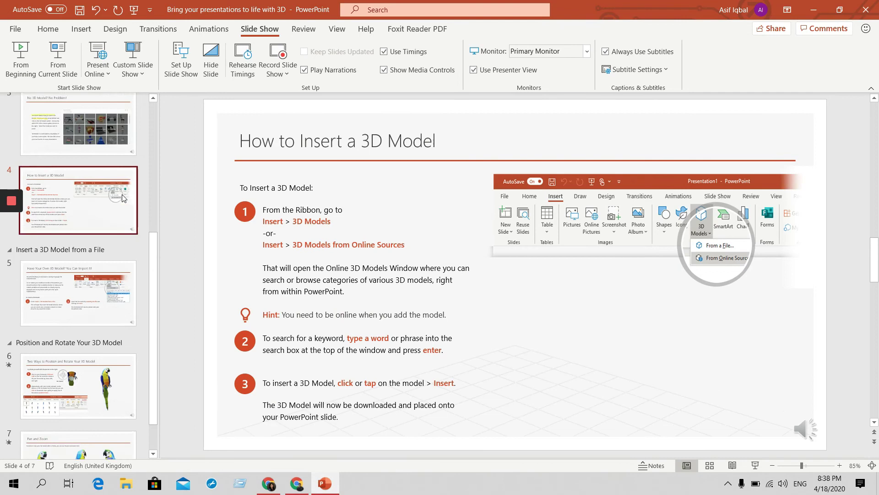
{"action": "scroll", "coordinate": [123, 198], "scroll_direction": "up", "scroll_amount": 5}
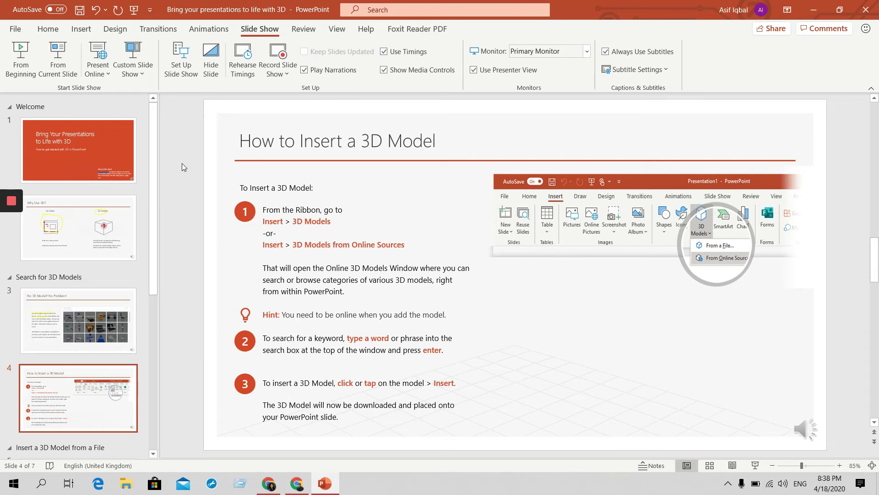
- Set up Export > Create a Video with Full HD (1080p) and Use Recorded Timings and Narrations
{"action": "left_click", "coordinate": [15, 30]}
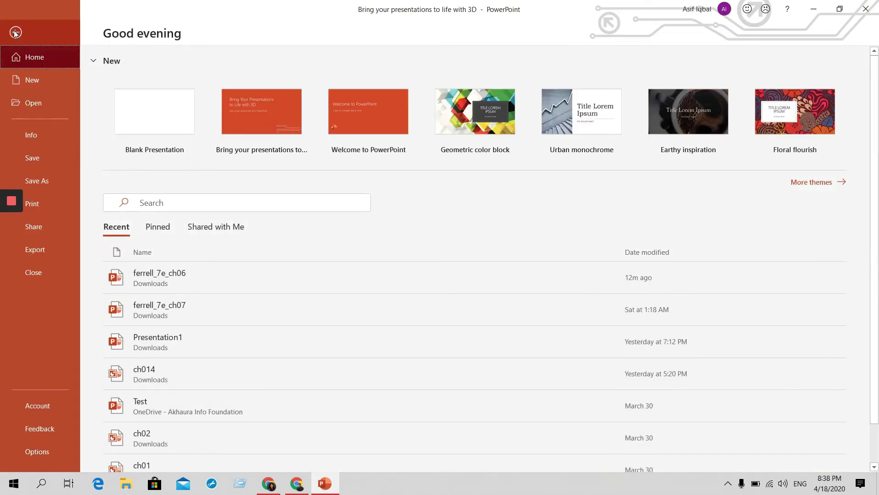
{"action": "left_click", "coordinate": [34, 250]}
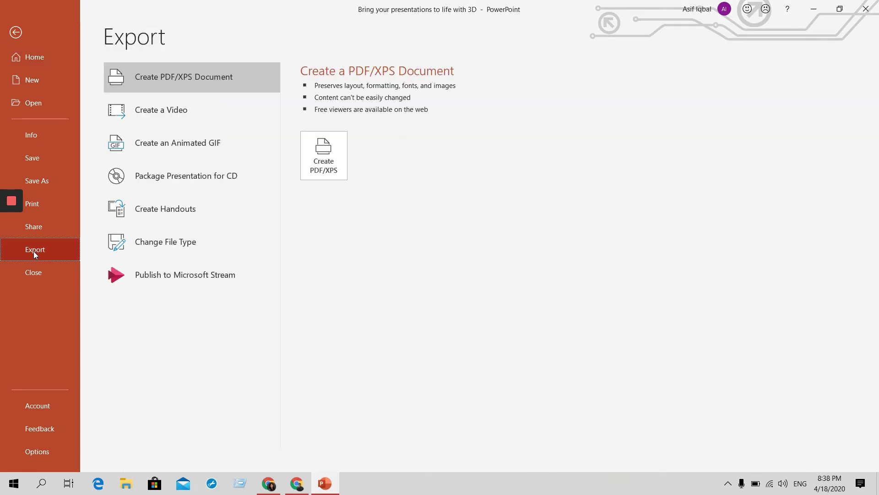
{"action": "left_click", "coordinate": [161, 114]}
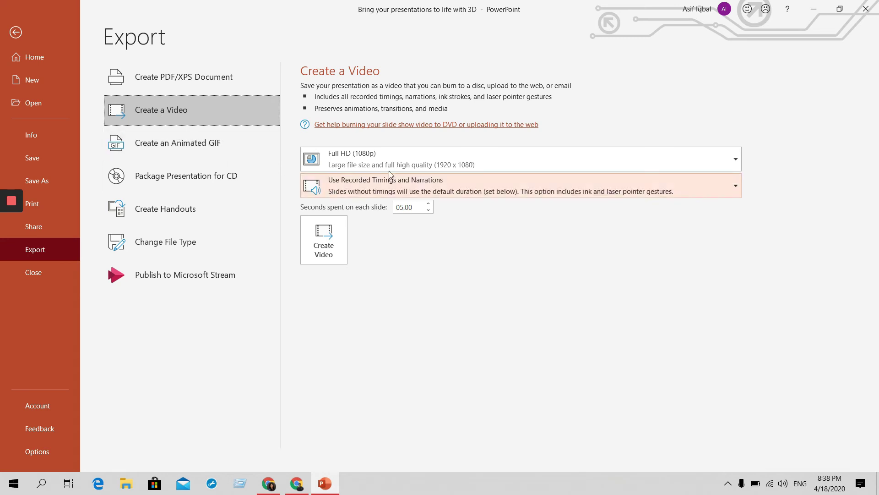
{"action": "left_click", "coordinate": [405, 166]}
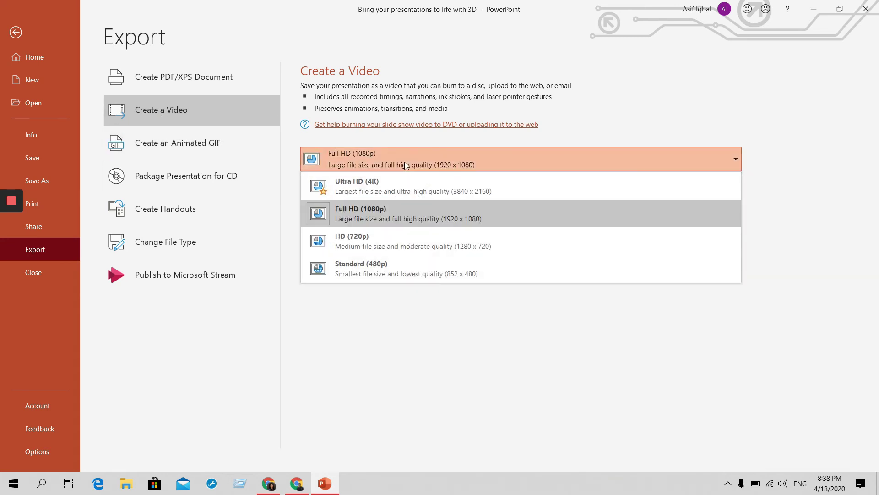
{"action": "left_click", "coordinate": [368, 216]}
{"action": "left_click", "coordinate": [359, 194]}
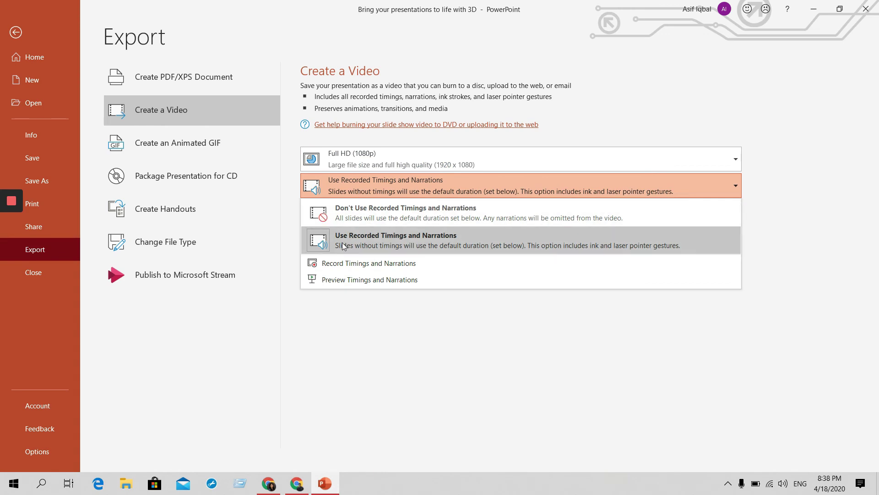
{"action": "left_click", "coordinate": [434, 245]}
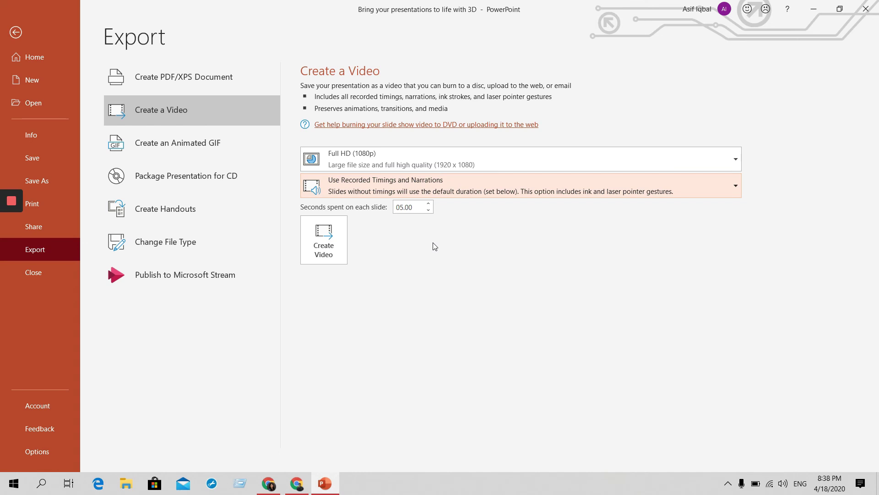
- Save the video as 'Bring Your Presentations.mp4' on the Desktop to start the export
{"action": "left_click", "coordinate": [328, 243]}
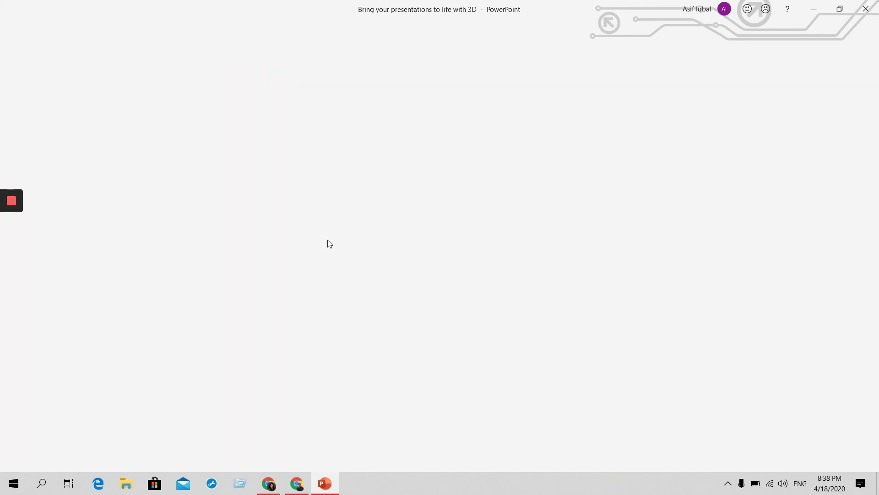
{"action": "scroll", "coordinate": [46, 110], "scroll_direction": "up", "scroll_amount": 3}
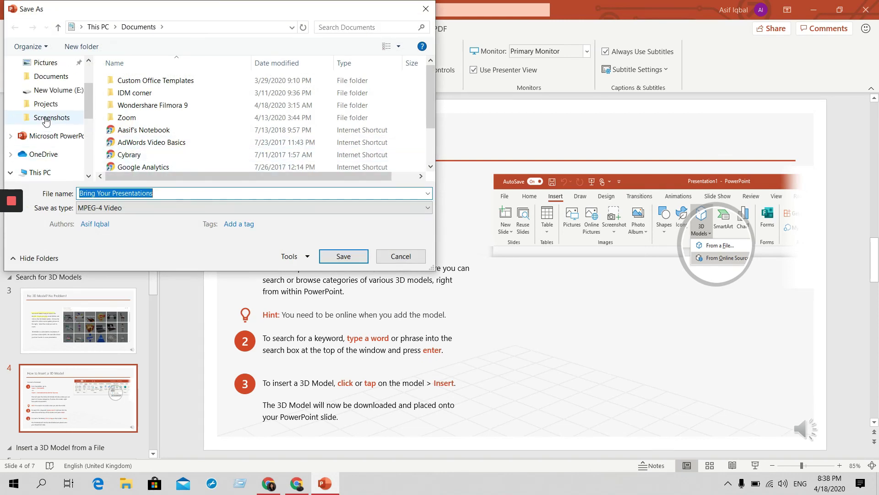
{"action": "scroll", "coordinate": [47, 108], "scroll_direction": "up", "scroll_amount": 2}
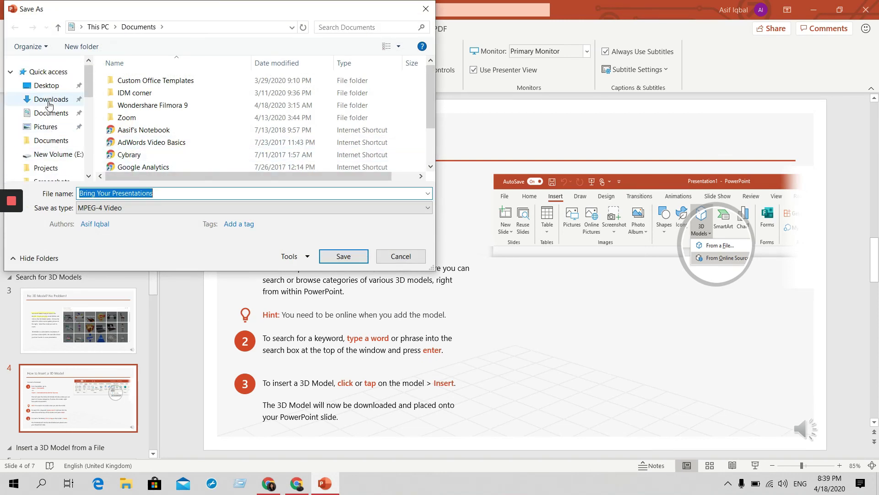
{"action": "left_click", "coordinate": [52, 90]}
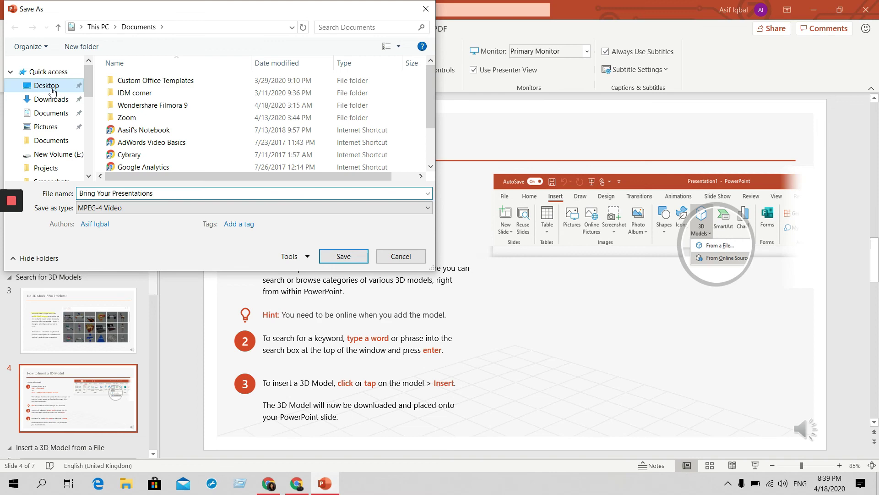
{"action": "left_click", "coordinate": [341, 261]}
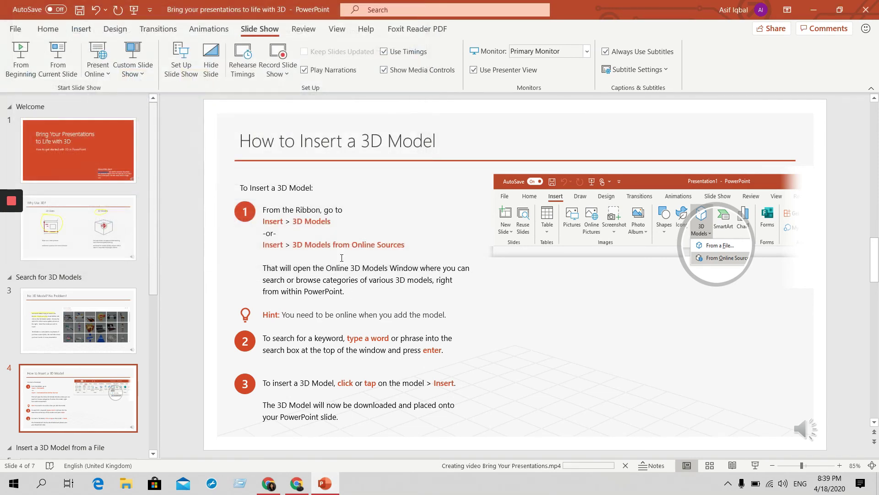